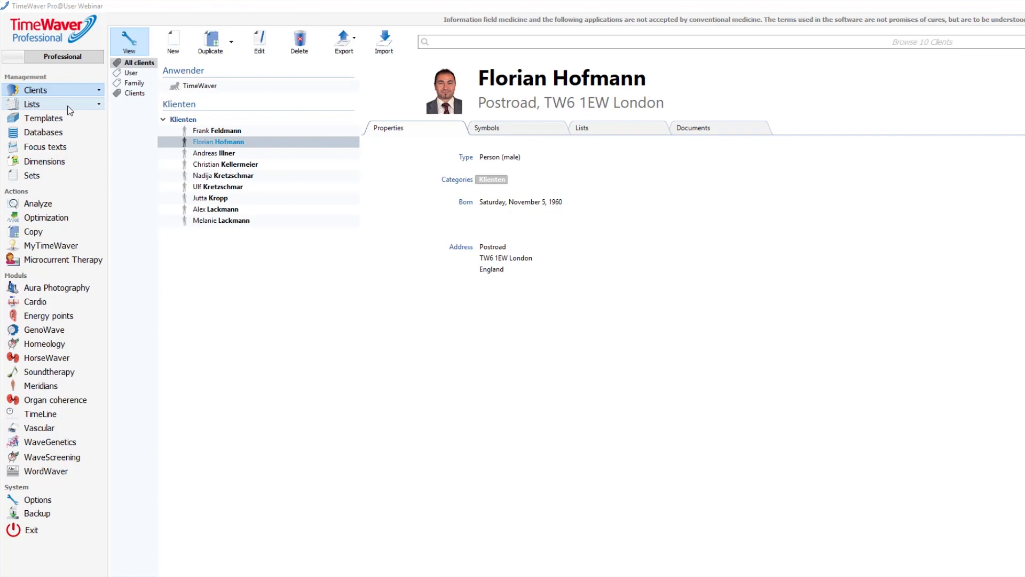
- Browse the lists overview and analysis view, then return to the original client in the client list
{"action": "left_click", "coordinate": [68, 105]}
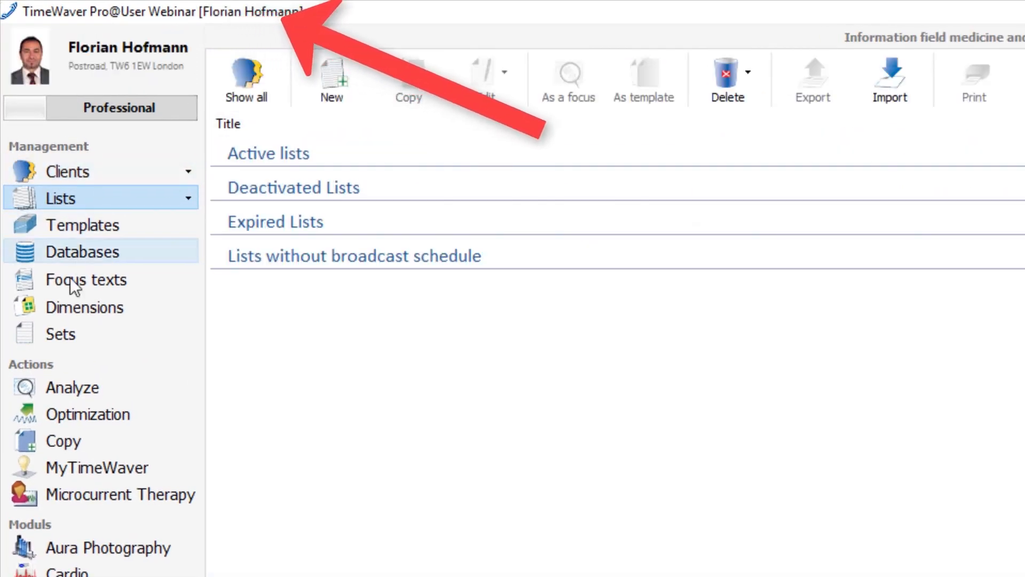
{"action": "left_click", "coordinate": [66, 389]}
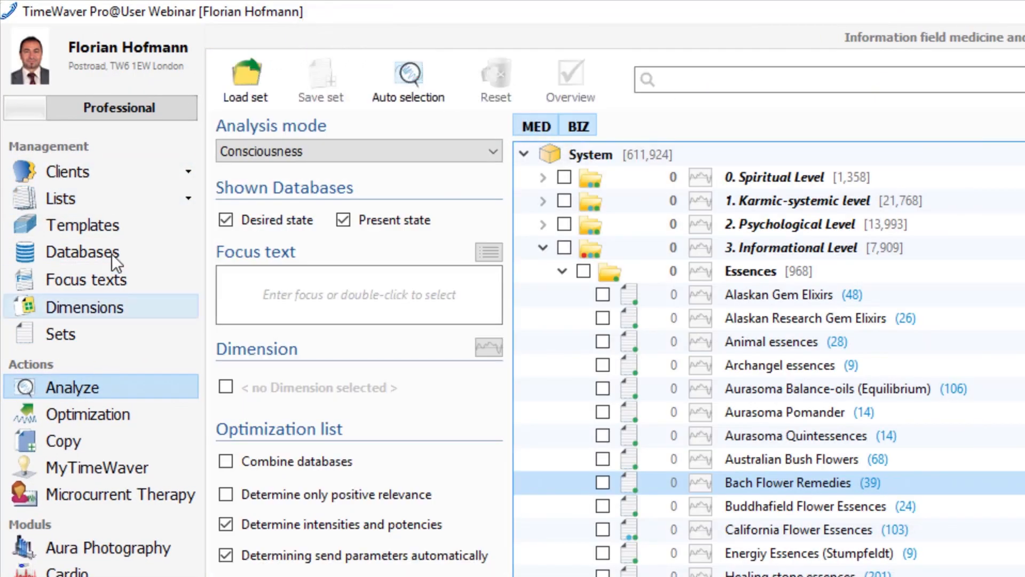
{"action": "left_click", "coordinate": [88, 169]}
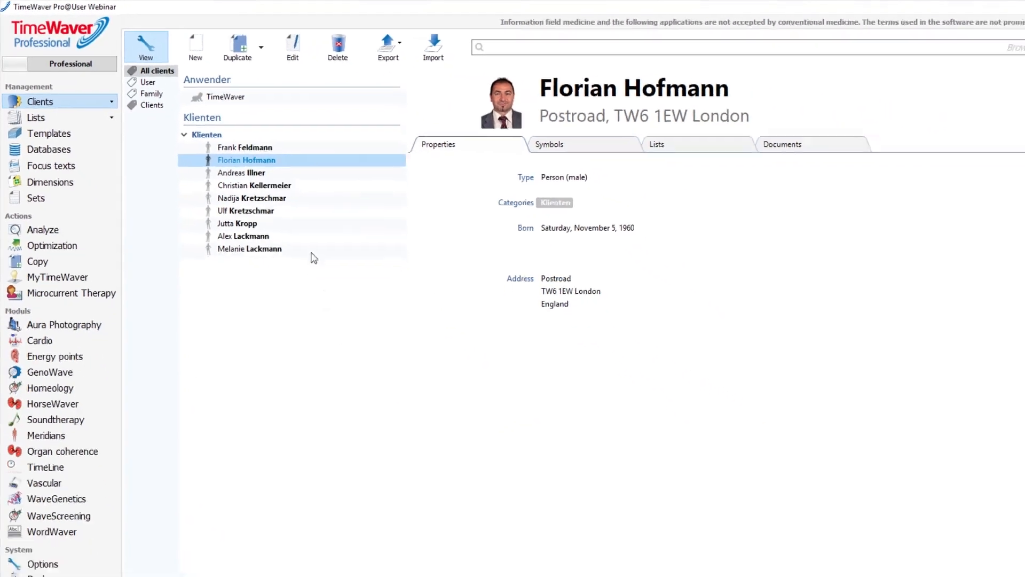
{"action": "left_click", "coordinate": [233, 154]}
{"action": "left_click", "coordinate": [231, 142]}
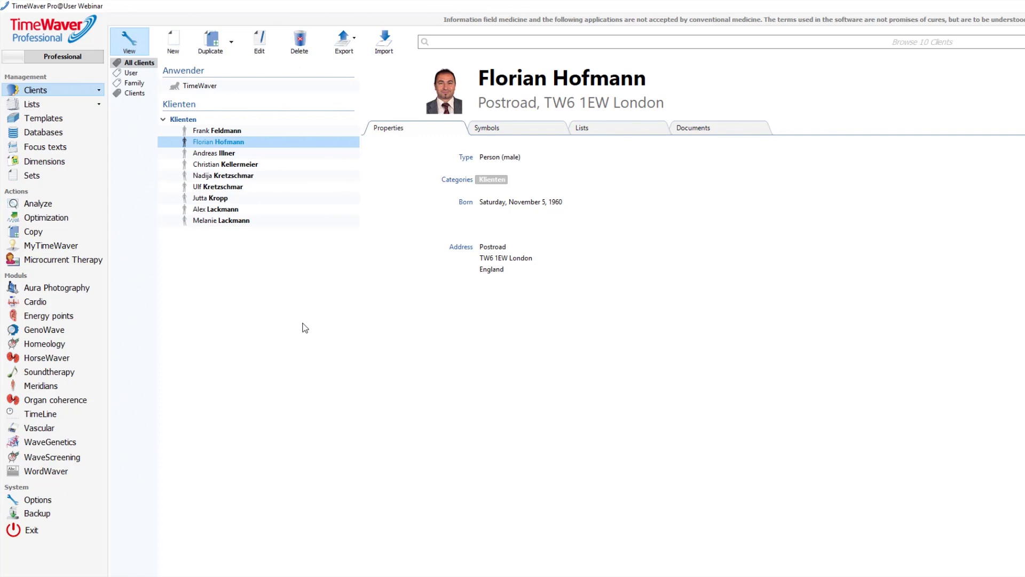
- Switch grouping to surnames and back to Anwender/Klienten, then show the client's Image, WavePhoton and WaveNoise symbols
{"action": "left_click", "coordinate": [138, 47]}
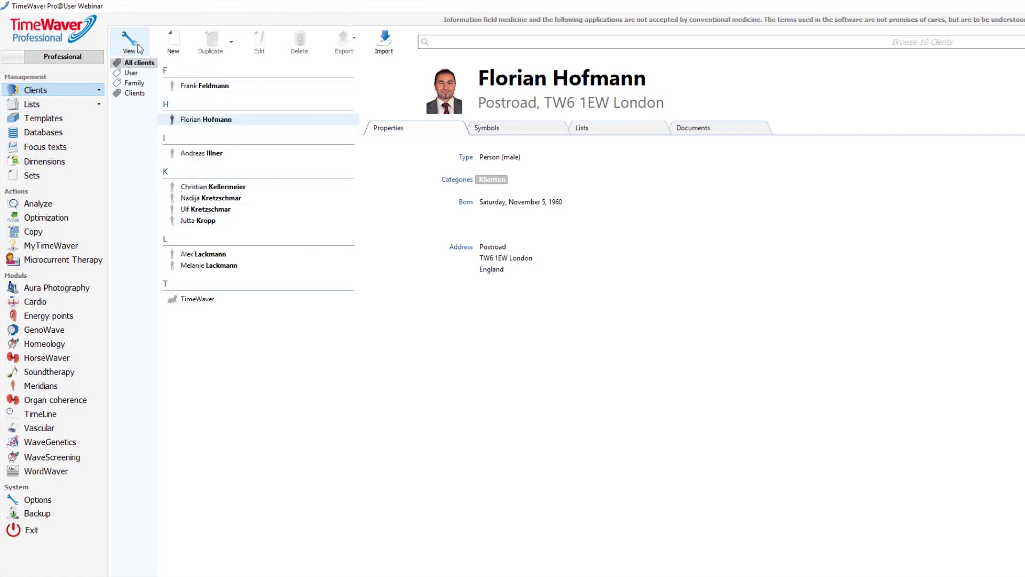
{"action": "left_click", "coordinate": [138, 47]}
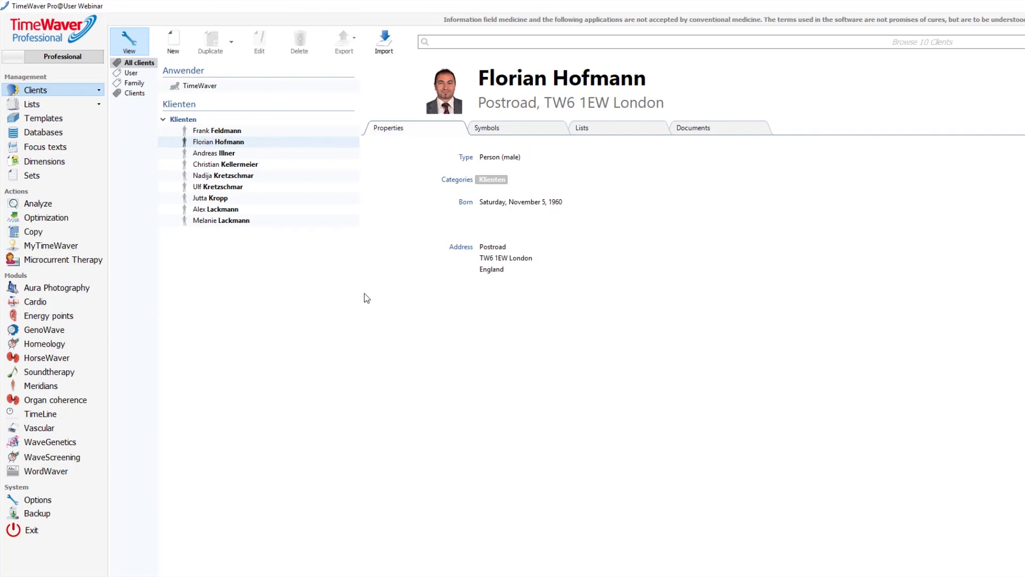
{"action": "left_click", "coordinate": [518, 132]}
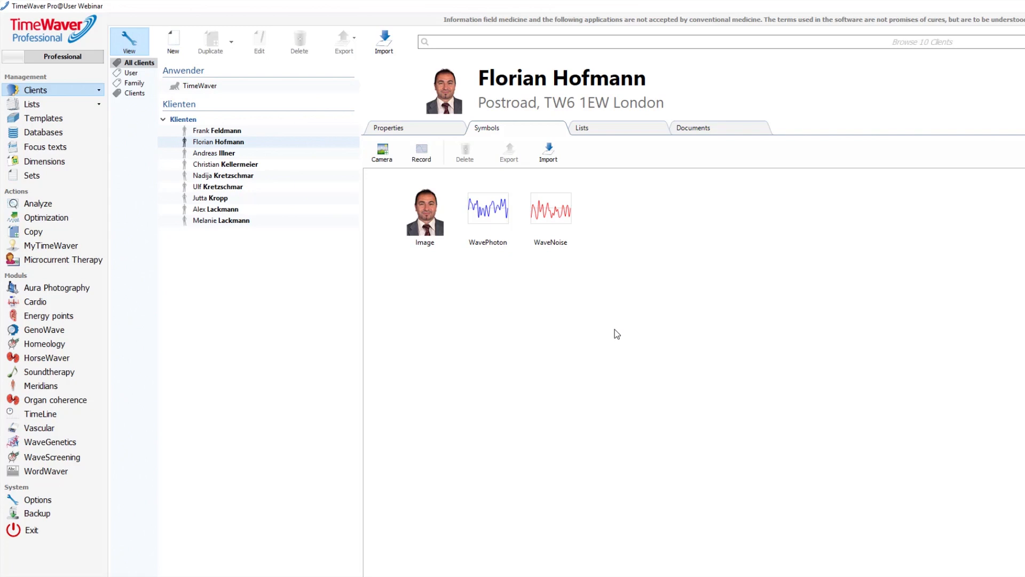
- Drag diagnosis.pdf from Downloads into the client's Documents list, creating 'diagnosis - Copy.pdf'
{"action": "left_click", "coordinate": [642, 130]}
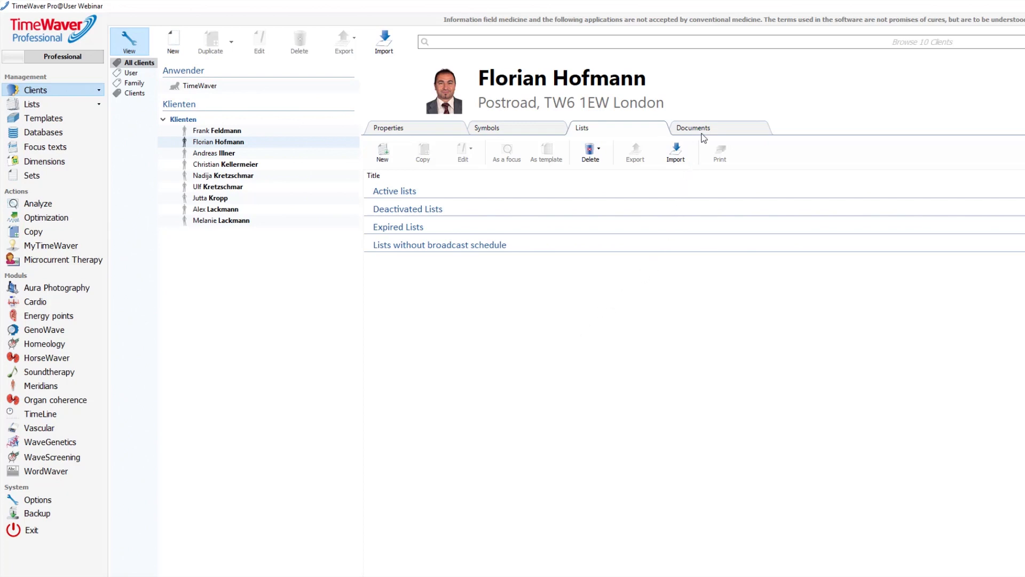
{"action": "left_click", "coordinate": [755, 127]}
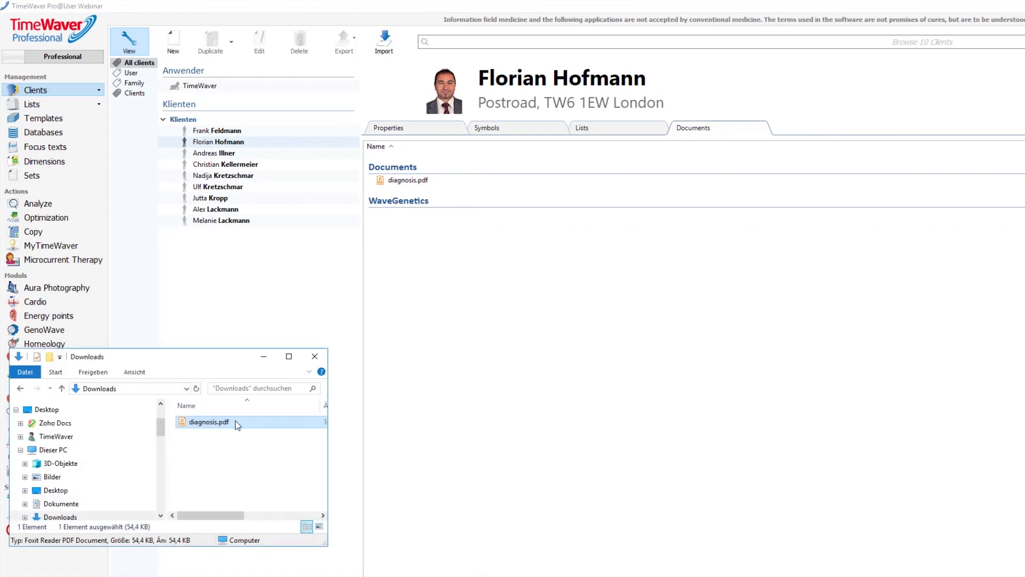
{"action": "left_click_drag", "start_coordinate": [208, 422], "coordinate": [428, 182]}
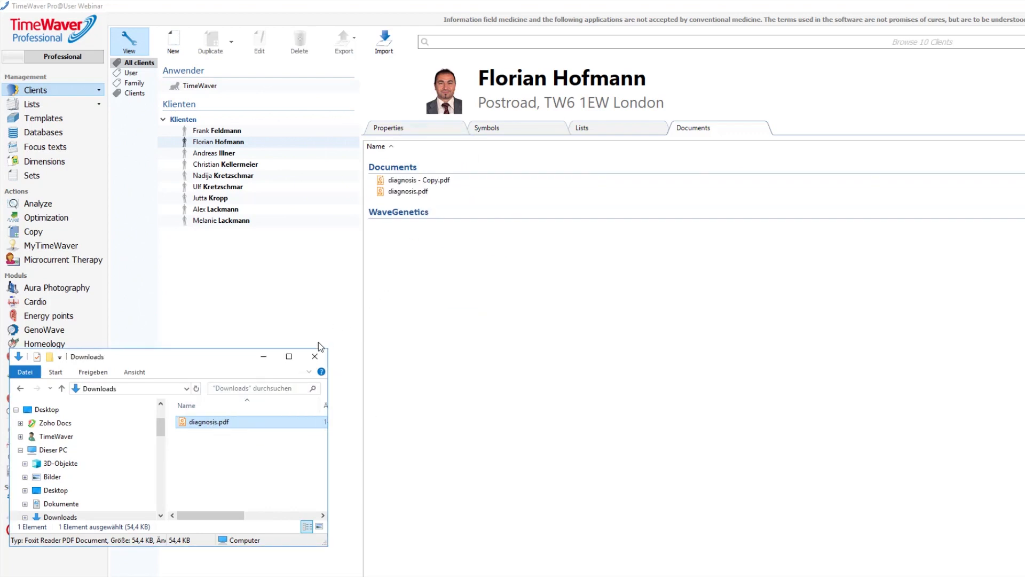
{"action": "left_click", "coordinate": [264, 356]}
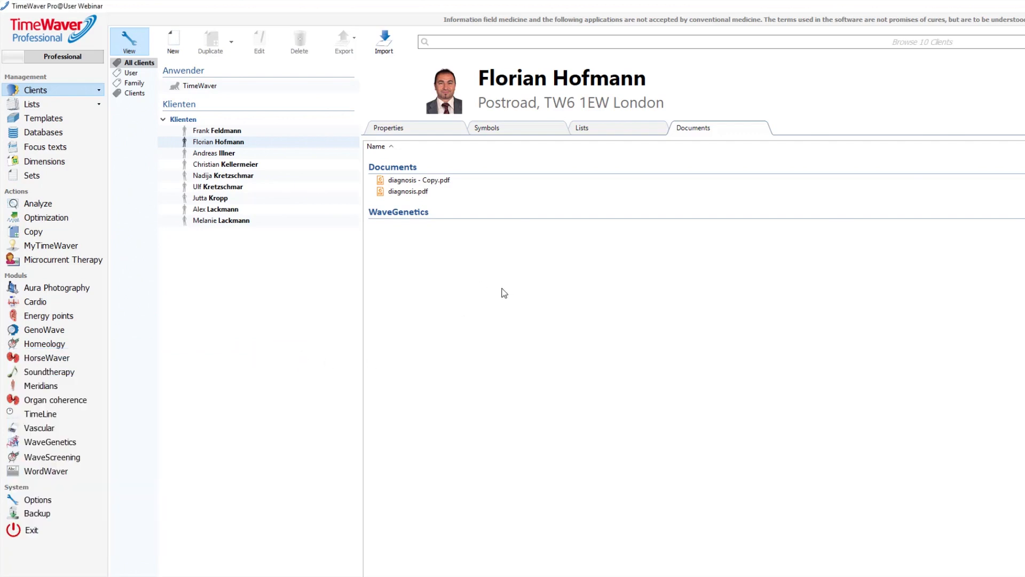
- Create a new client record with the client's forename, surname, given name and job description Manager
{"action": "left_click", "coordinate": [171, 48]}
{"action": "left_click", "coordinate": [172, 48]}
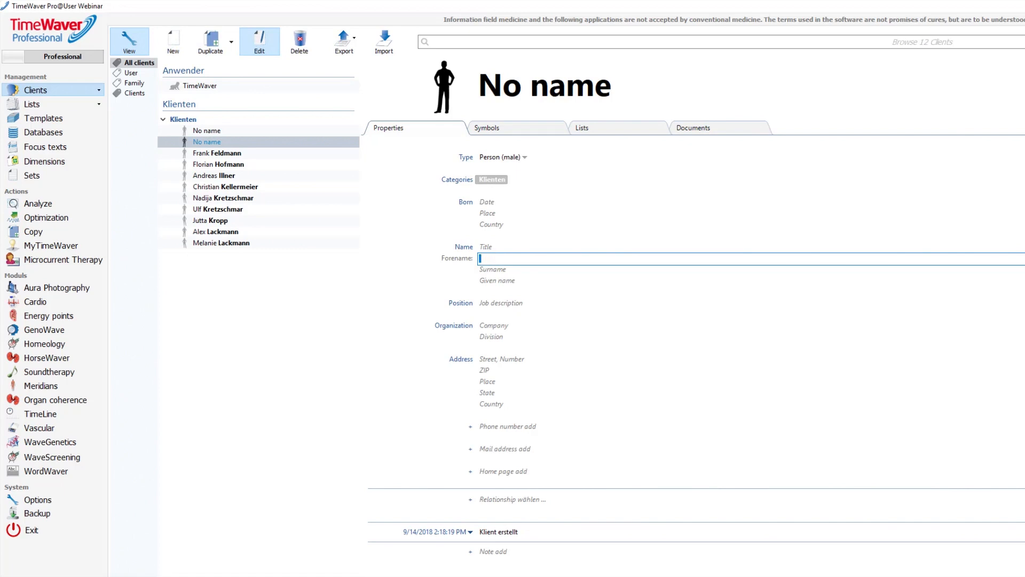
{"action": "type", "text": "John"}
{"action": "key", "text": "Tab"}
{"action": "type", "text": "Smith"}
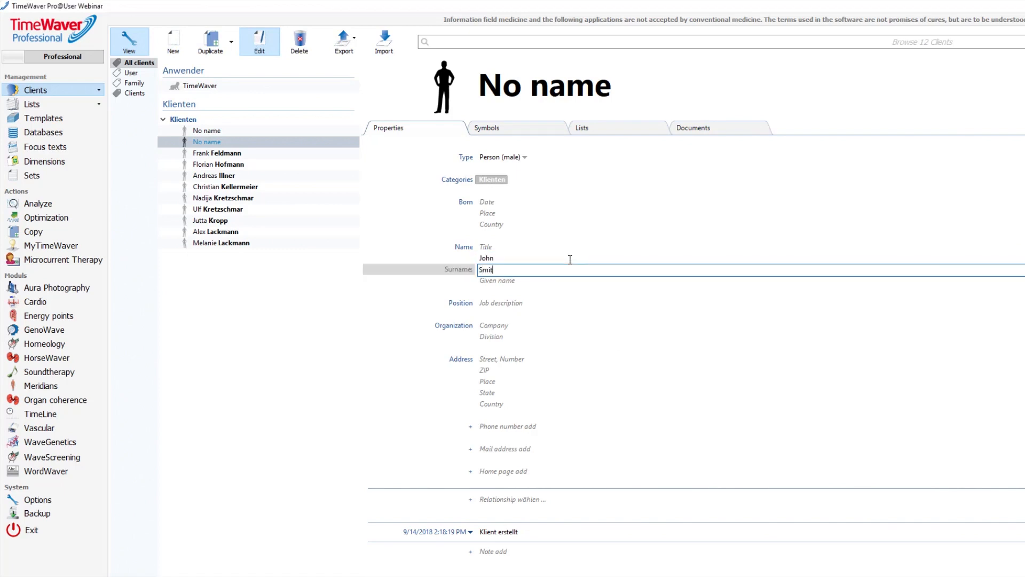
{"action": "key", "text": "Tab"}
{"action": "type", "text": "Jonny"}
{"action": "key", "text": "Tab"}
{"action": "type", "text": "Manager"}
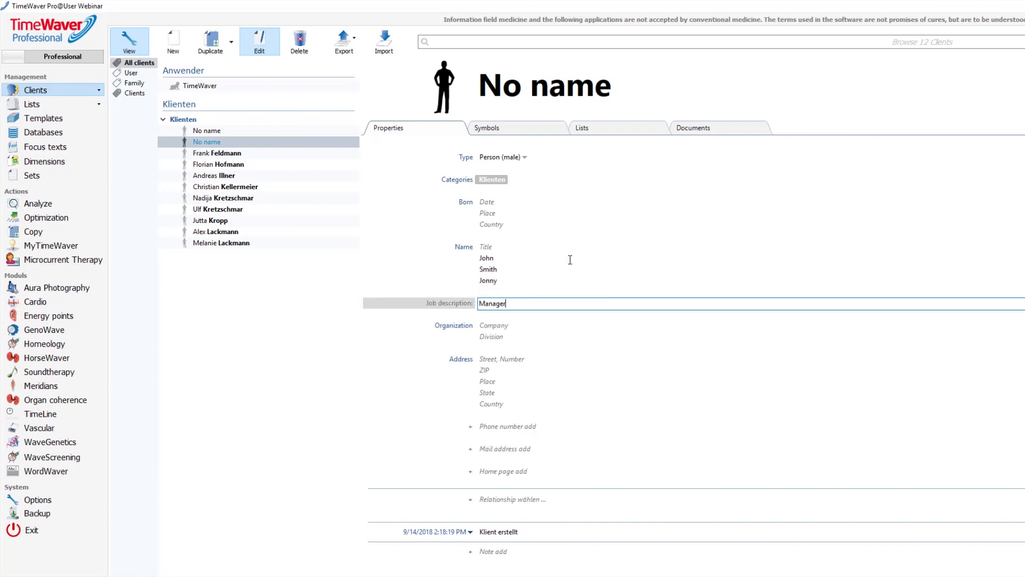
{"action": "key", "text": "Tab"}
{"action": "key", "text": "Tab"}
{"action": "key", "text": "Tab"}
- Enter the client's street address, postcode, town, country and work phone number, then save the record
{"action": "key", "text": "Tab"}
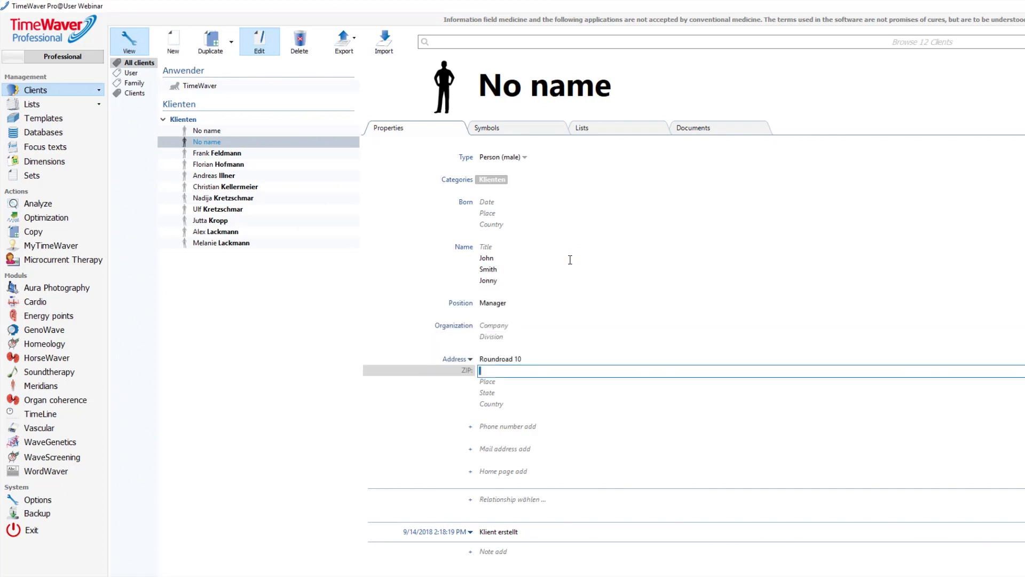
{"action": "type", "text": "E15EW"}
{"action": "key", "text": "Tab"}
{"action": "type", "text": "London"}
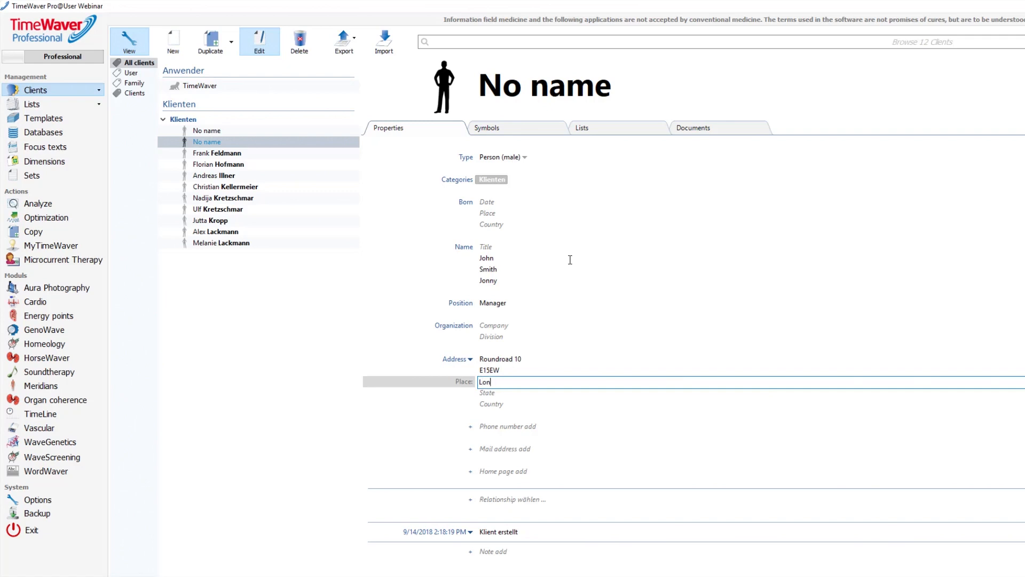
{"action": "key", "text": "Tab"}
{"action": "key", "text": "Tab"}
{"action": "type", "text": "England"}
{"action": "key", "text": "Tab"}
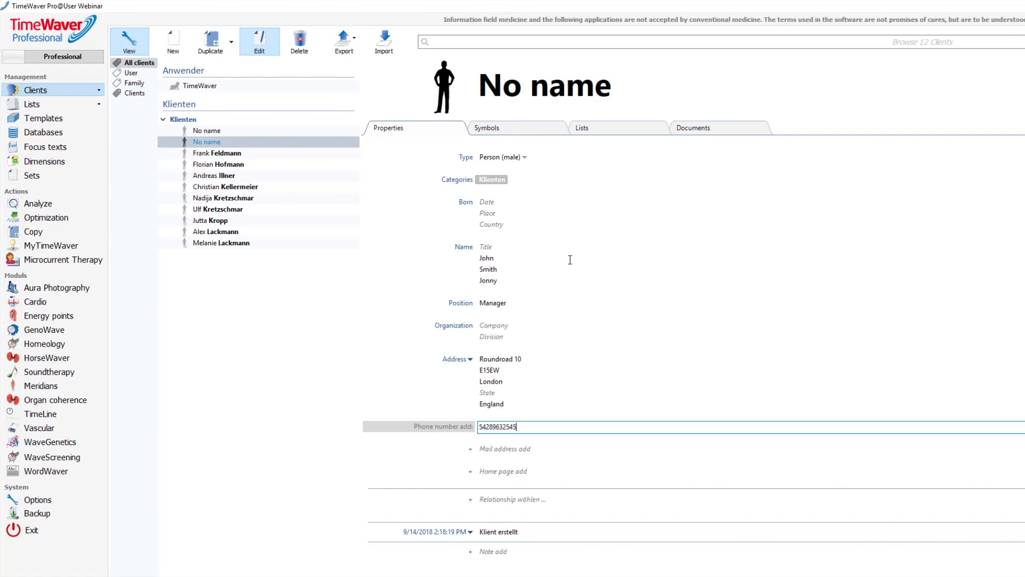
{"action": "key", "text": "Return"}
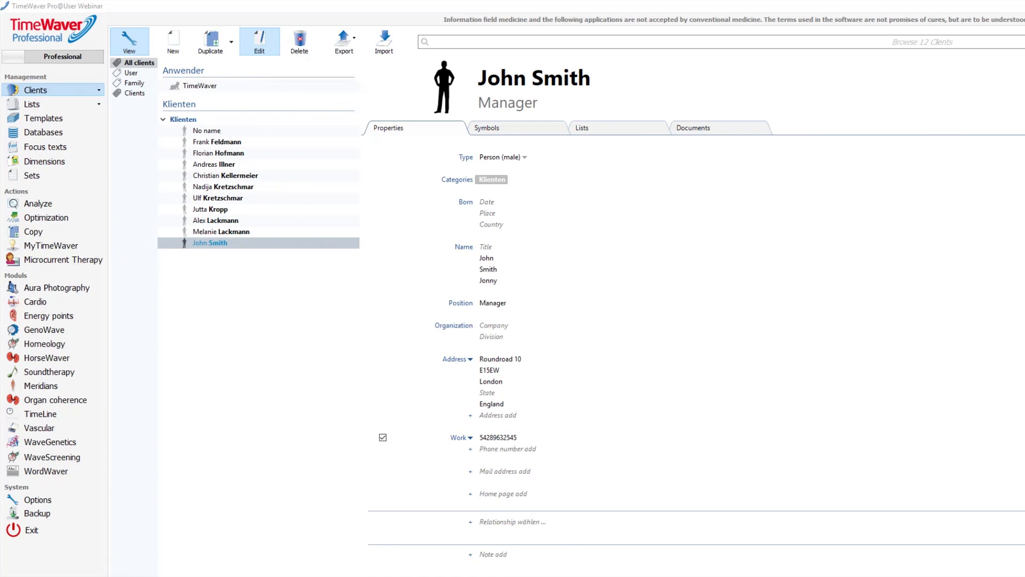
{"action": "left_click", "coordinate": [270, 48]}
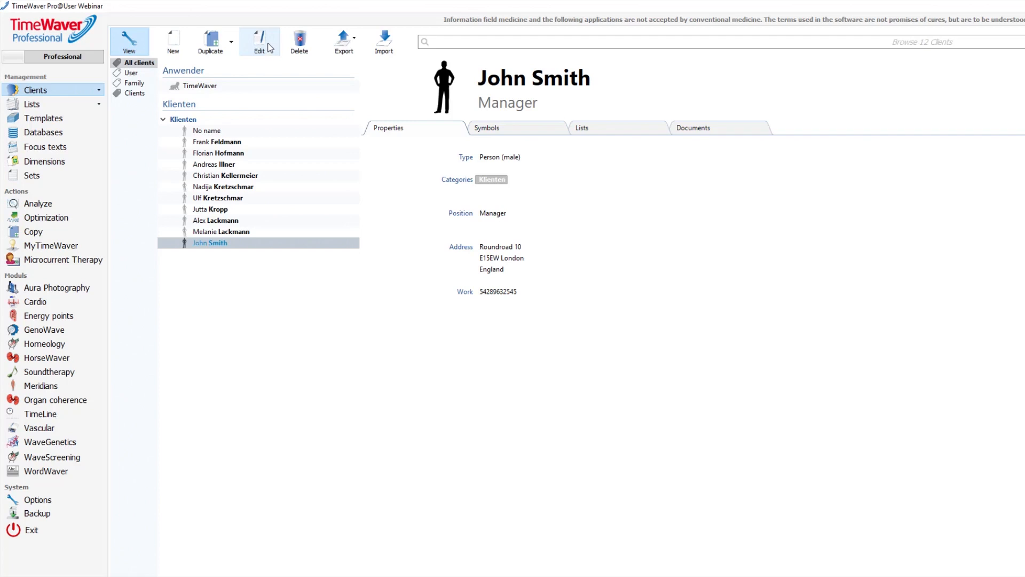
{"action": "left_click", "coordinate": [503, 163]}
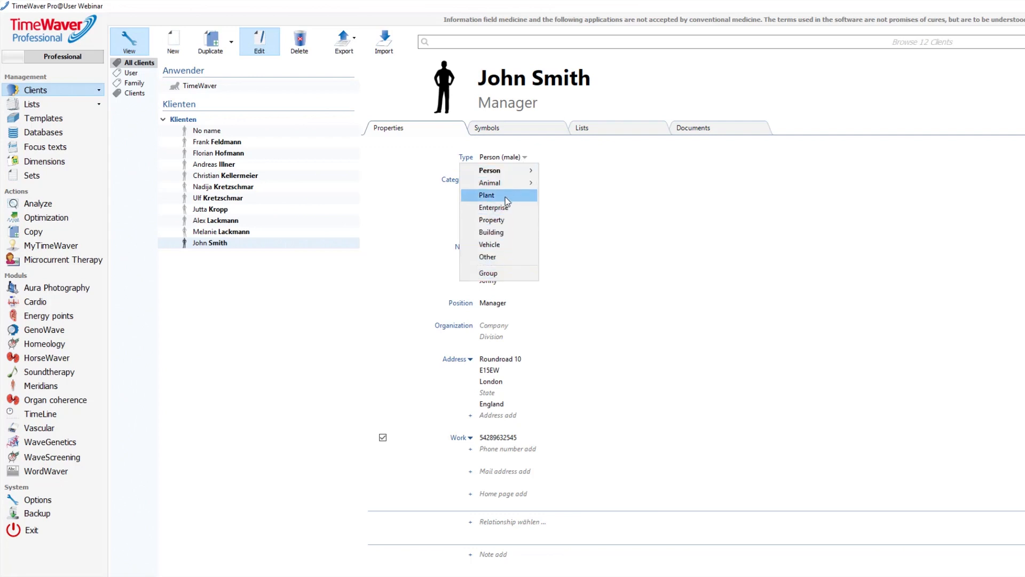
{"action": "mouse_move", "coordinate": [517, 177]}
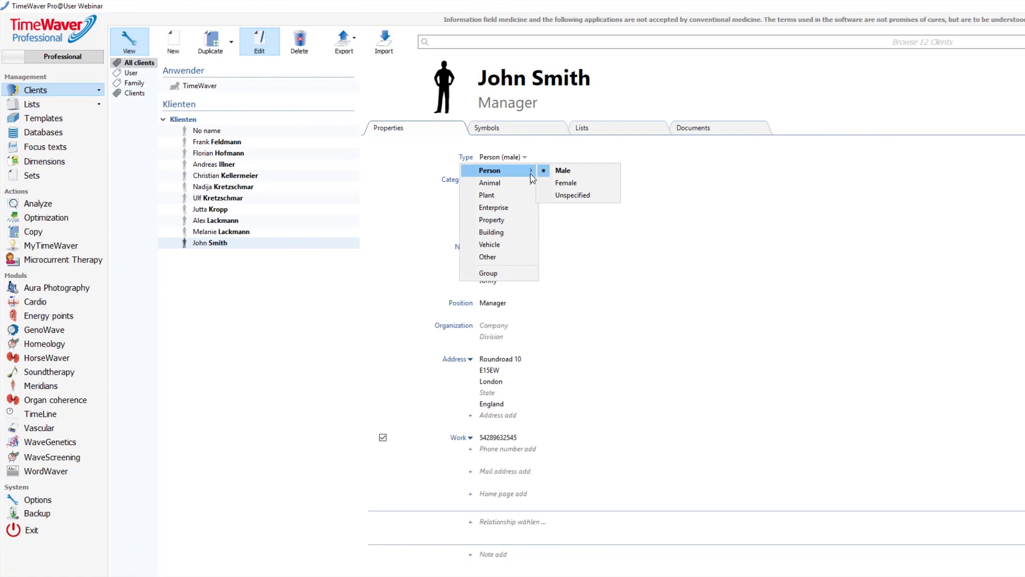
{"action": "left_click", "coordinate": [569, 176]}
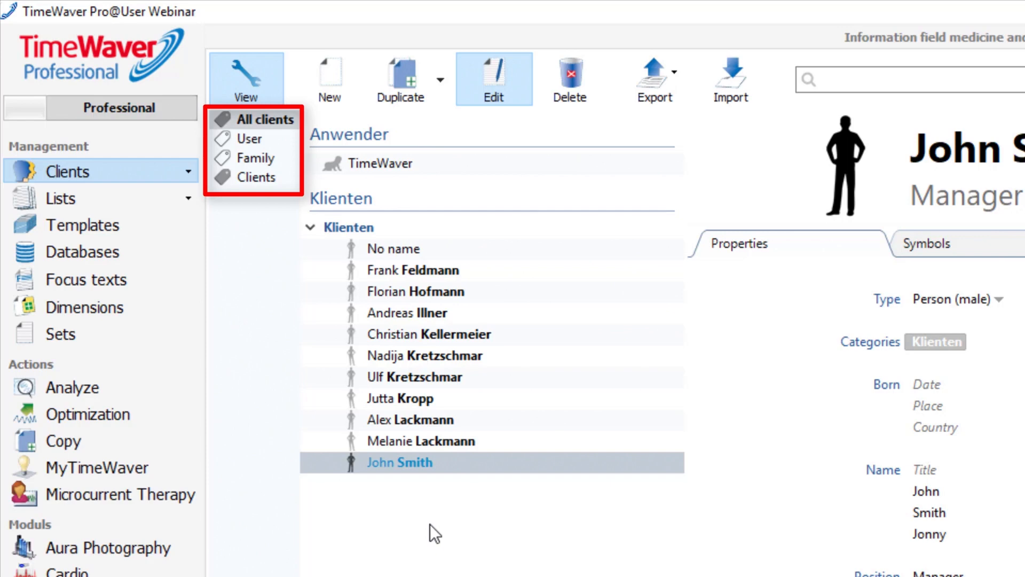
- Filter to the Family category and tag the new manager client as Family
{"action": "left_click", "coordinate": [264, 163]}
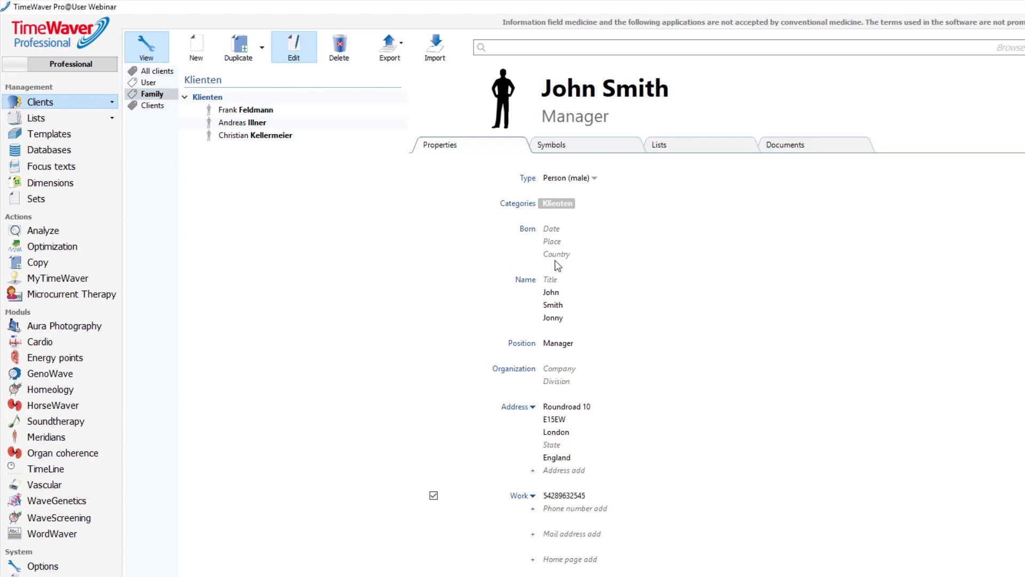
{"action": "left_click", "coordinate": [590, 203]}
{"action": "left_click", "coordinate": [528, 228]}
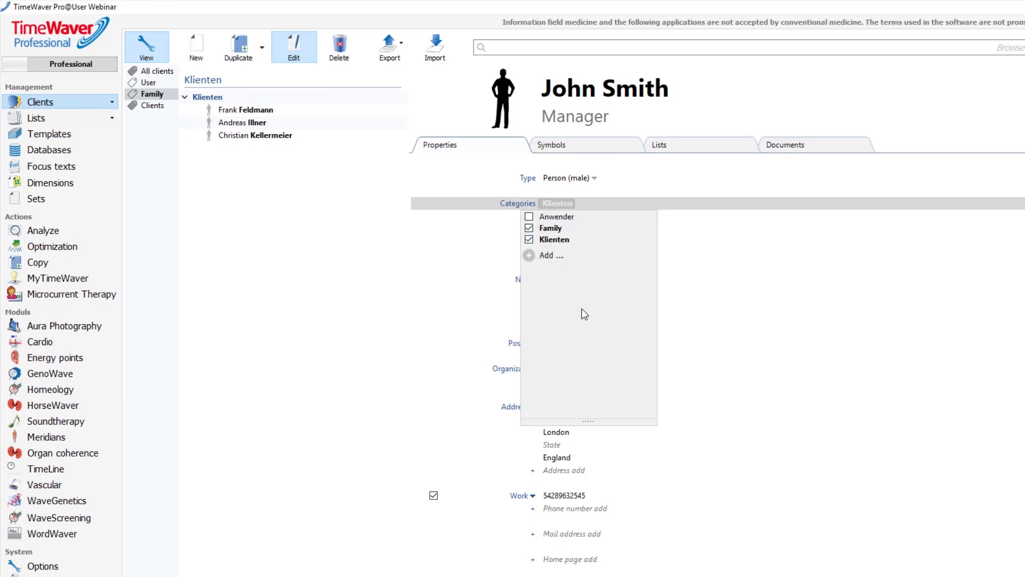
{"action": "left_click", "coordinate": [364, 322]}
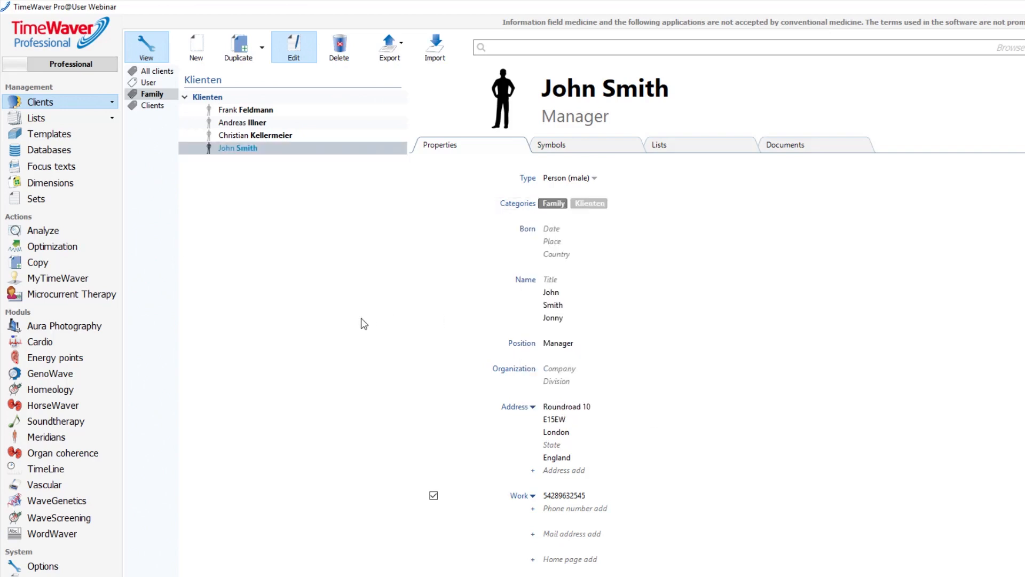
- Add a new 'Stress Management' category and assign it to the manager client
{"action": "left_click", "coordinate": [617, 207]}
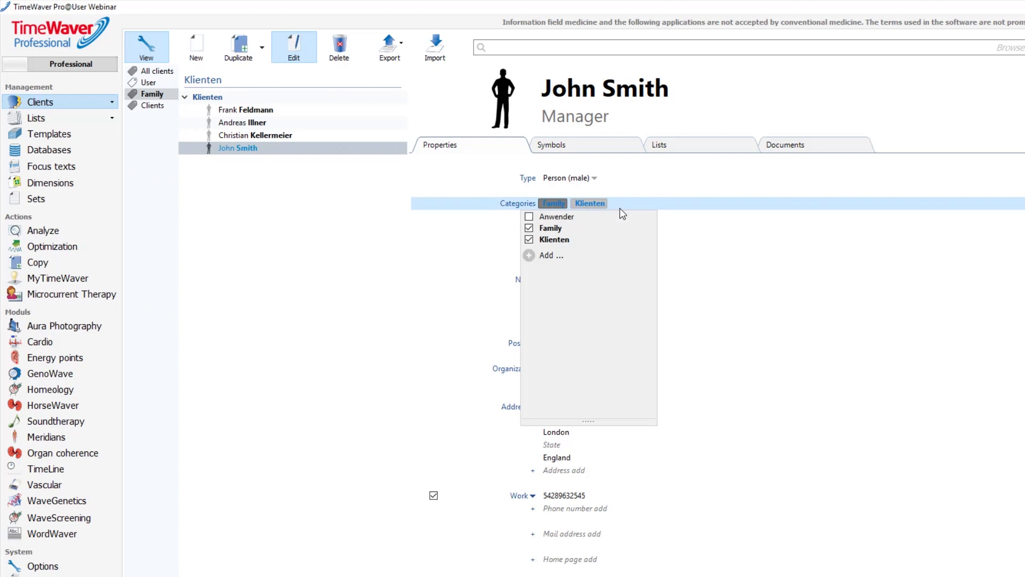
{"action": "left_click", "coordinate": [544, 257]}
{"action": "type", "text": "St"}
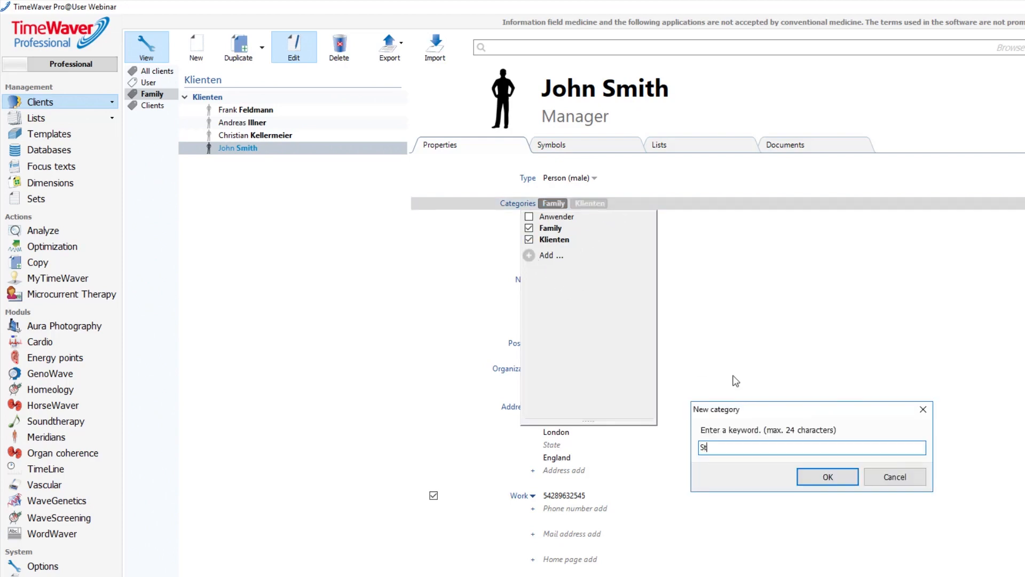
{"action": "type", "text": "ress Management"}
{"action": "left_click", "coordinate": [826, 477]}
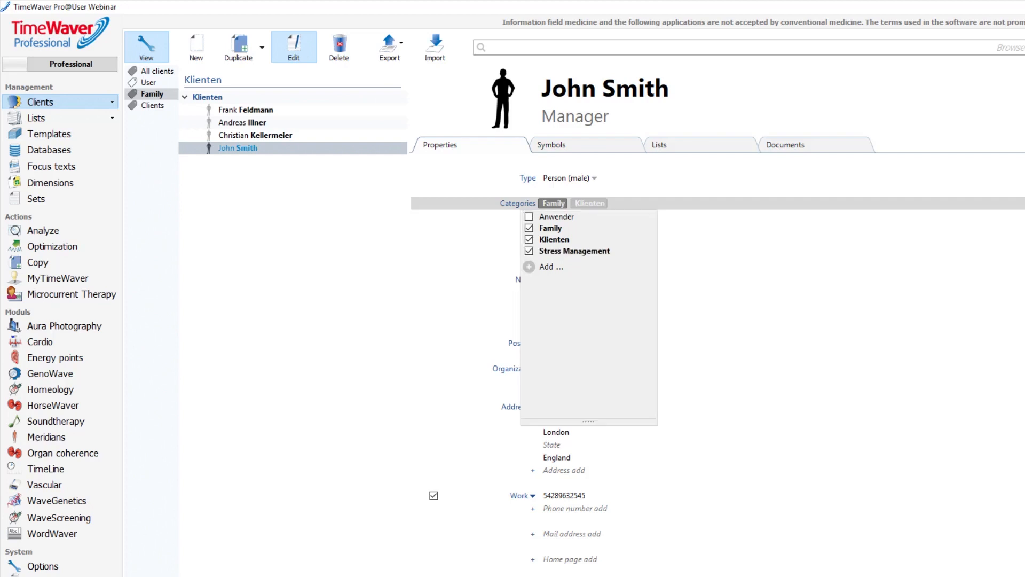
{"action": "key", "text": "Return"}
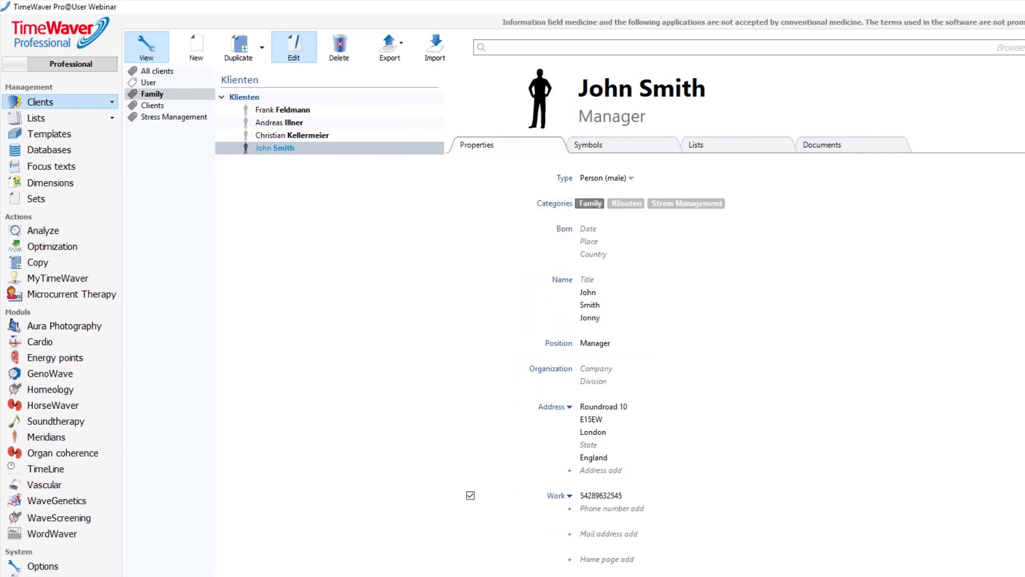
- Assign three selected clients from the full list to Stress Management, suppressing the repeat notice
{"action": "left_click", "coordinate": [178, 118]}
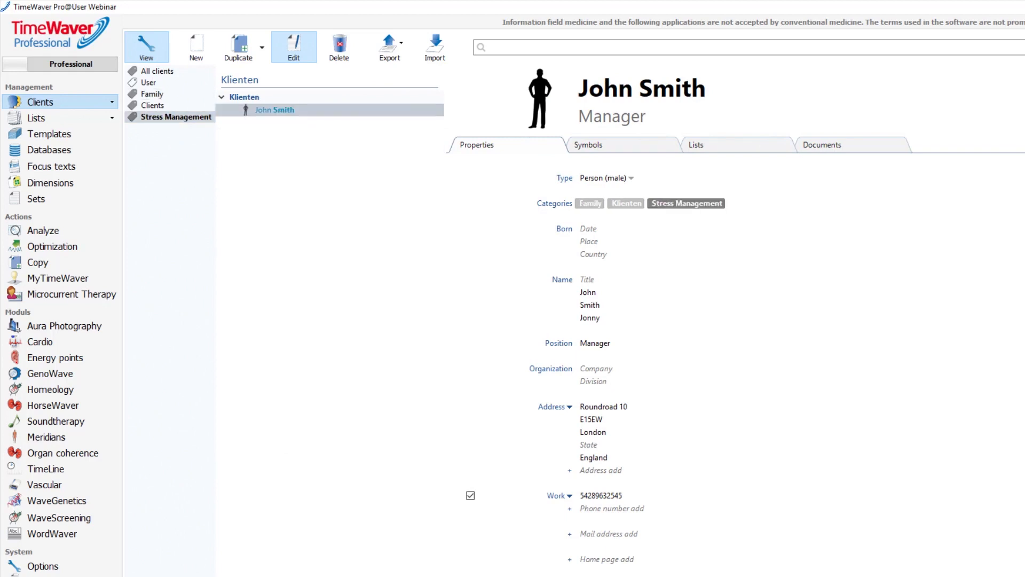
{"action": "left_click", "coordinate": [171, 81]}
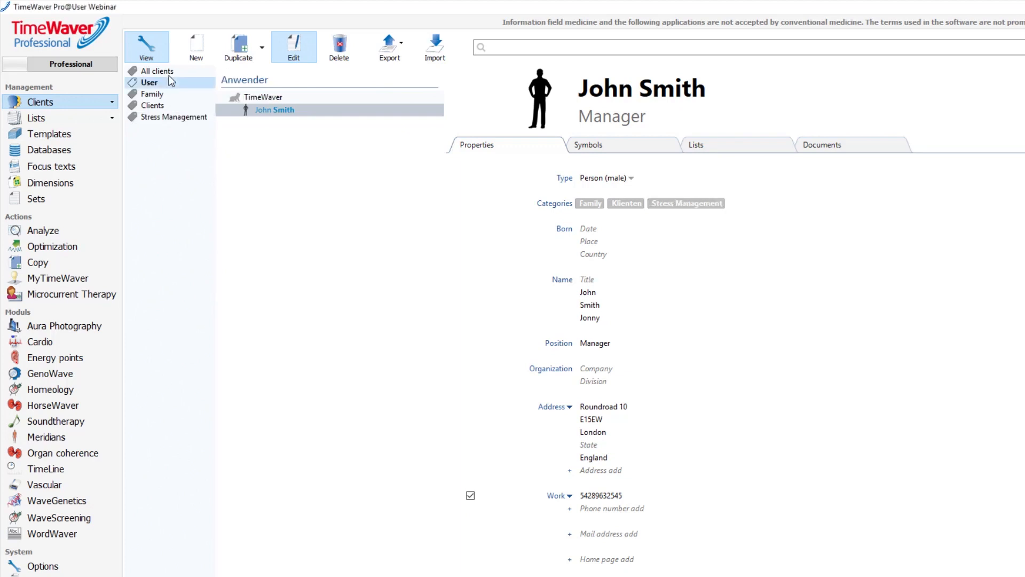
{"action": "left_click", "coordinate": [158, 71]}
{"action": "left_click", "coordinate": [283, 224]}
{"action": "left_click", "coordinate": [283, 200], "text": "shift"}
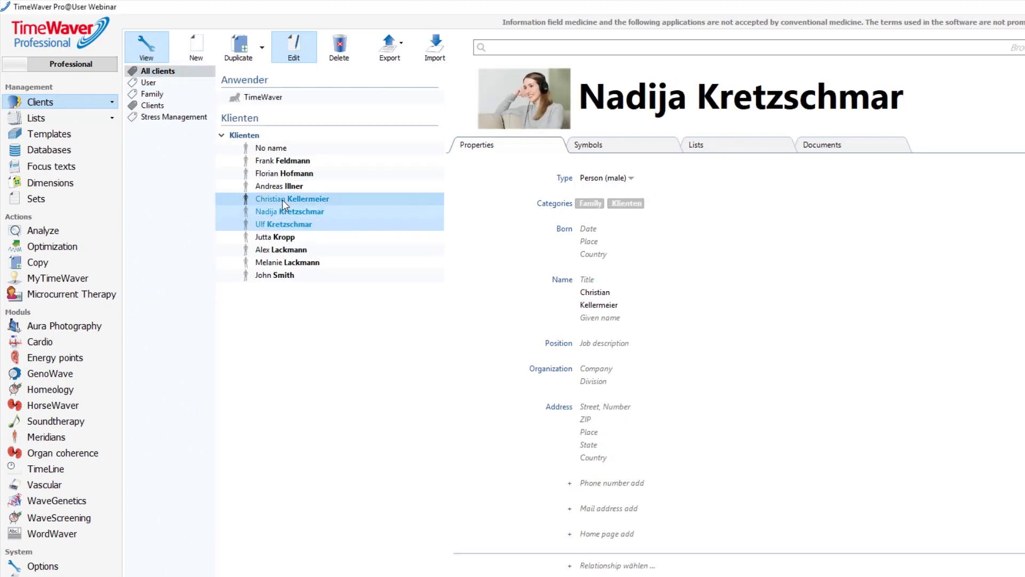
{"action": "left_click_drag", "start_coordinate": [283, 210], "coordinate": [153, 115]}
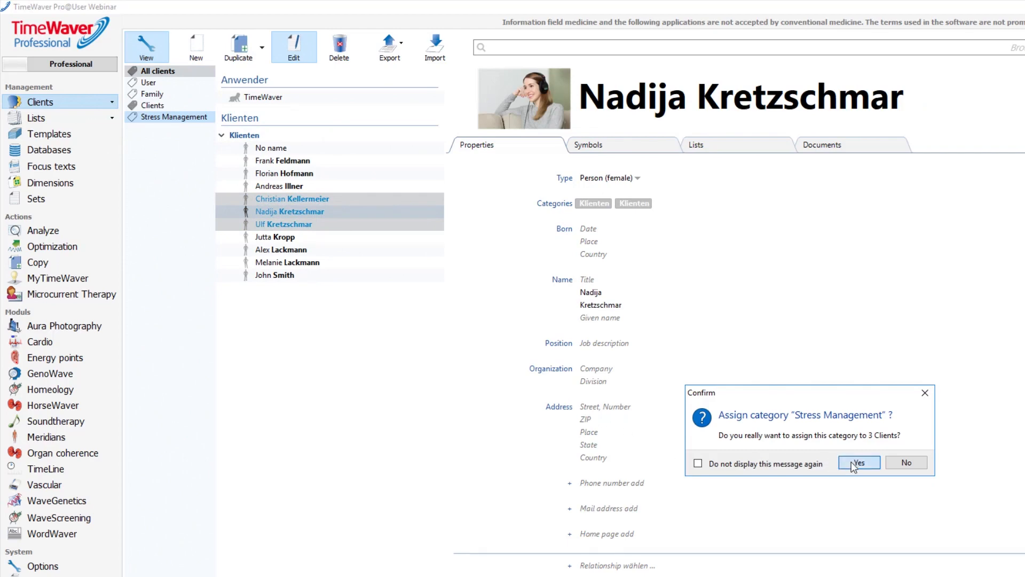
{"action": "left_click", "coordinate": [857, 463]}
{"action": "left_click", "coordinate": [708, 468]}
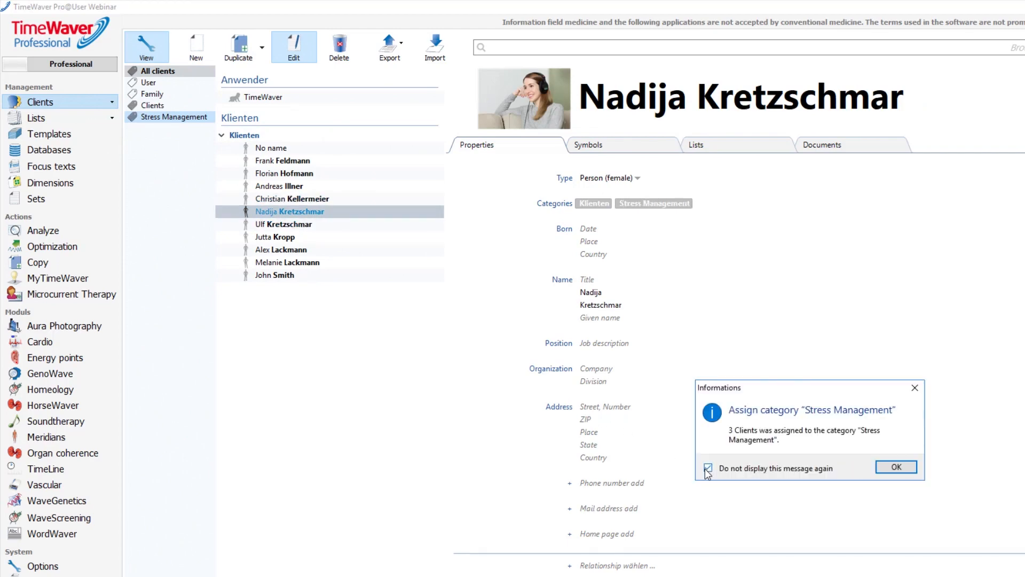
{"action": "left_click", "coordinate": [886, 468]}
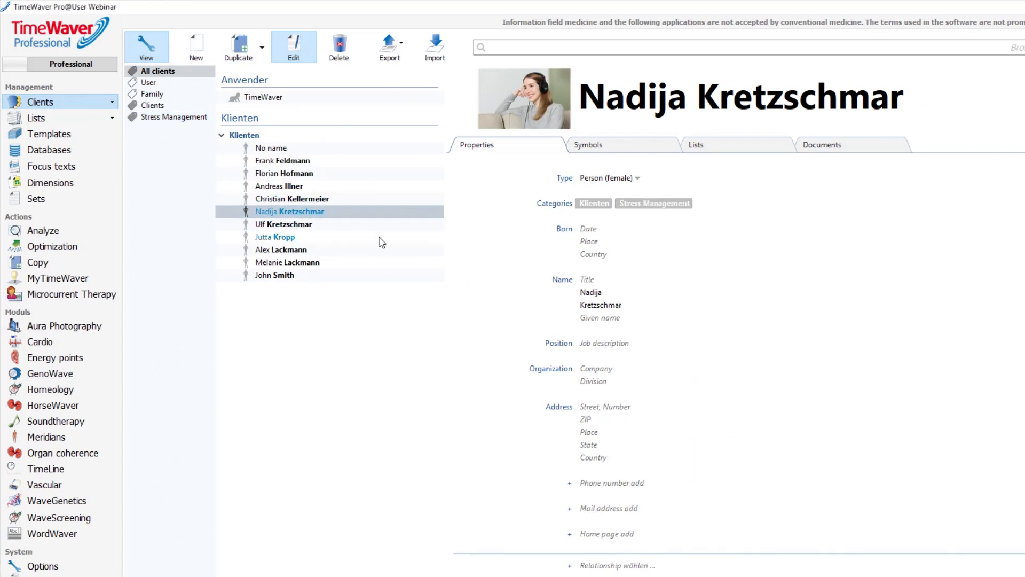
- Filter to Stress Management and remove the female client from the Klienten category
{"action": "left_click", "coordinate": [190, 116]}
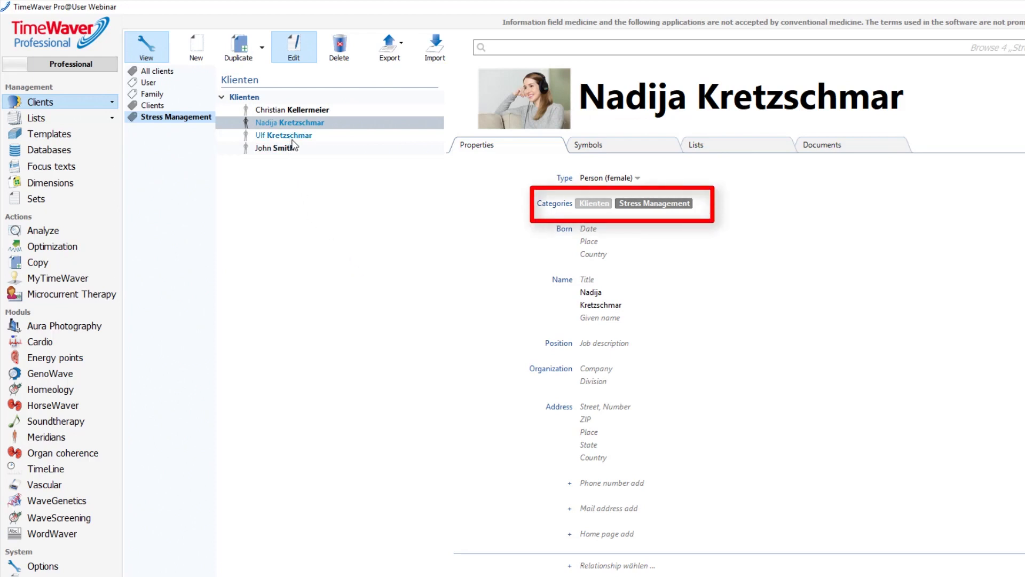
{"action": "left_click", "coordinate": [629, 208]}
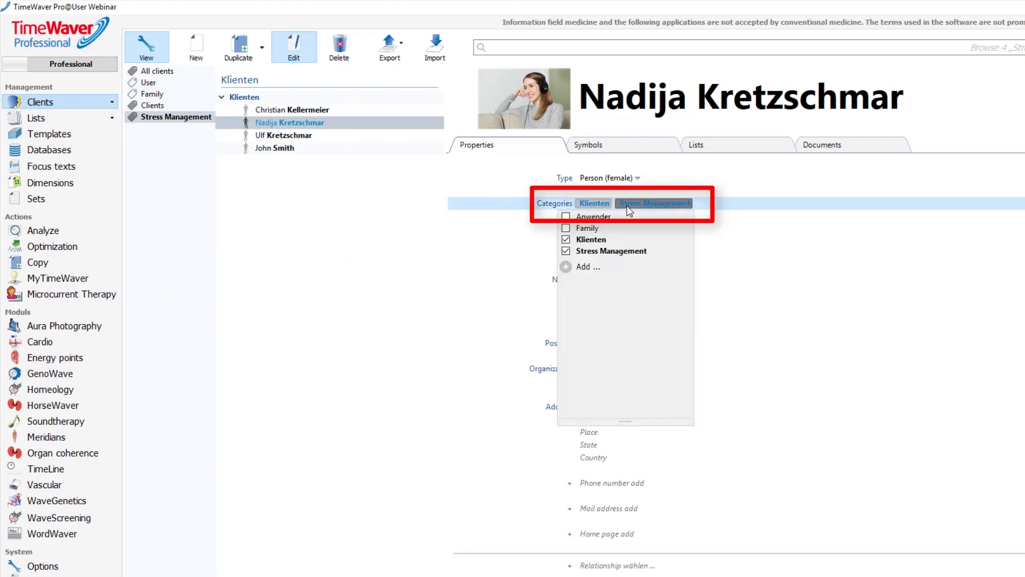
{"action": "left_click", "coordinate": [567, 240]}
{"action": "left_click", "coordinate": [533, 261]}
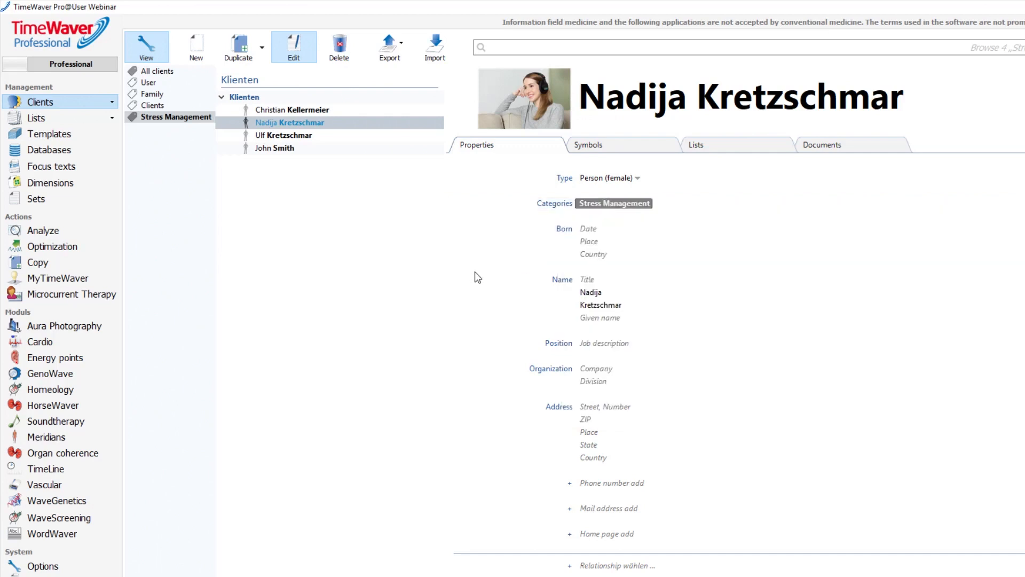
- Remove the Stress Management category from all clients and confirm
{"action": "right_click", "coordinate": [169, 124]}
{"action": "left_click", "coordinate": [258, 145]}
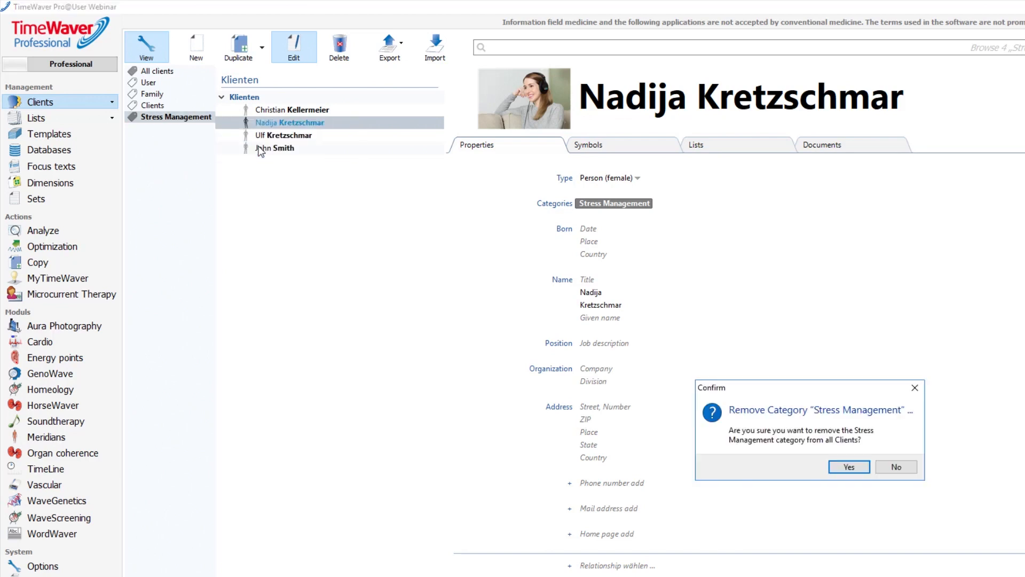
{"action": "left_click", "coordinate": [836, 466]}
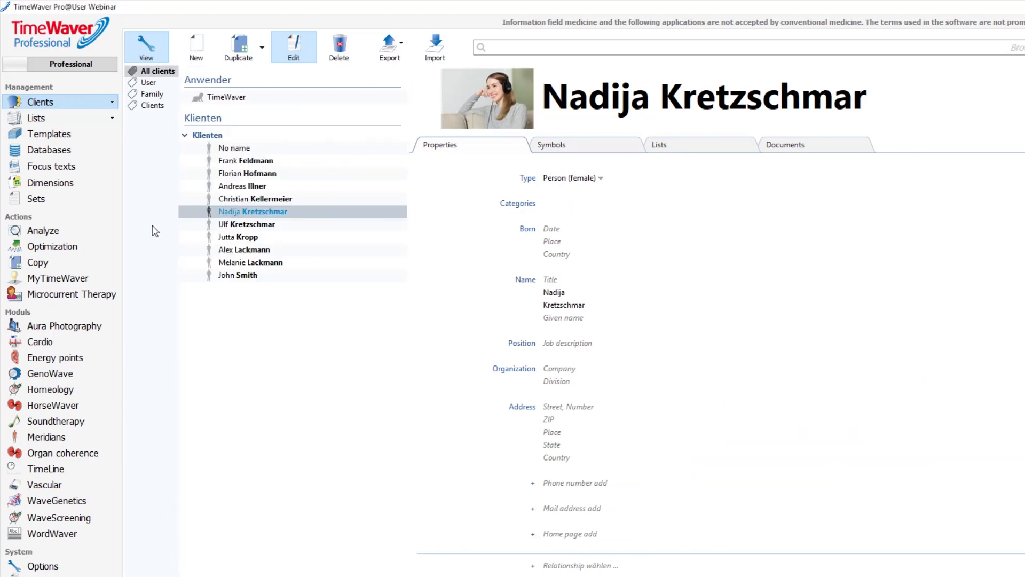
- Look at the client list's Sorted by options and close them without changes
{"action": "right_click", "coordinate": [242, 213]}
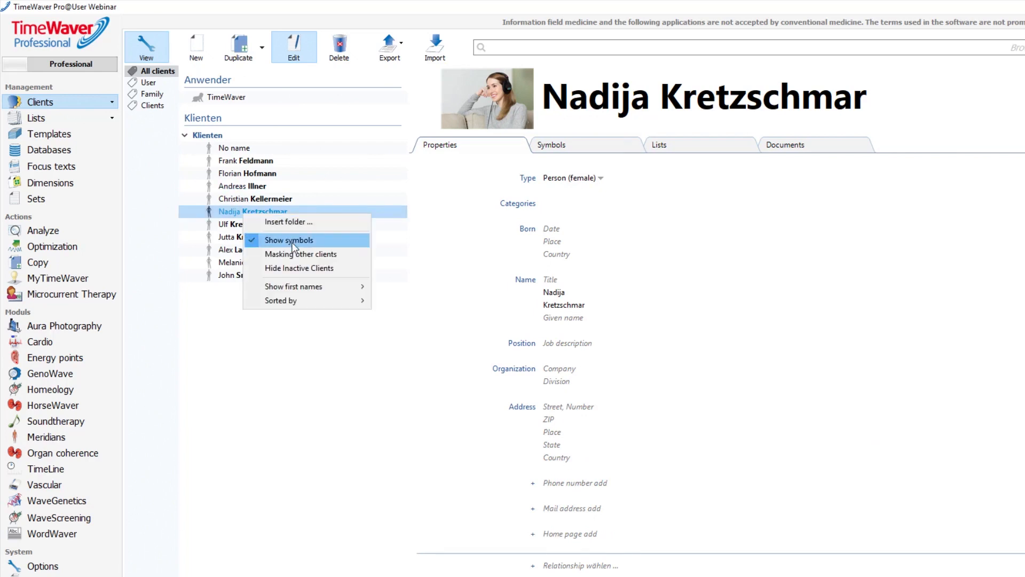
{"action": "mouse_move", "coordinate": [317, 298]}
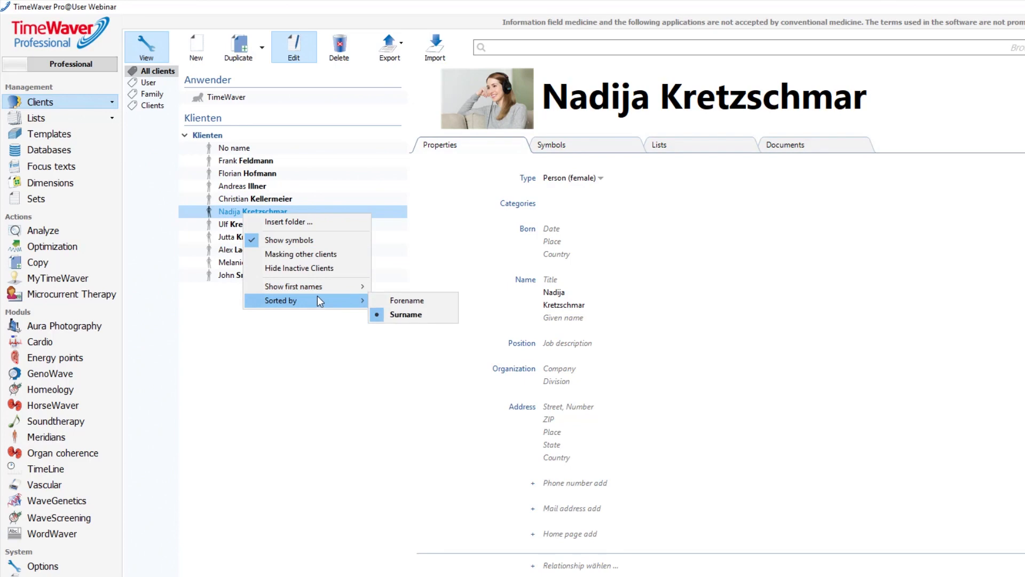
{"action": "left_click", "coordinate": [305, 393]}
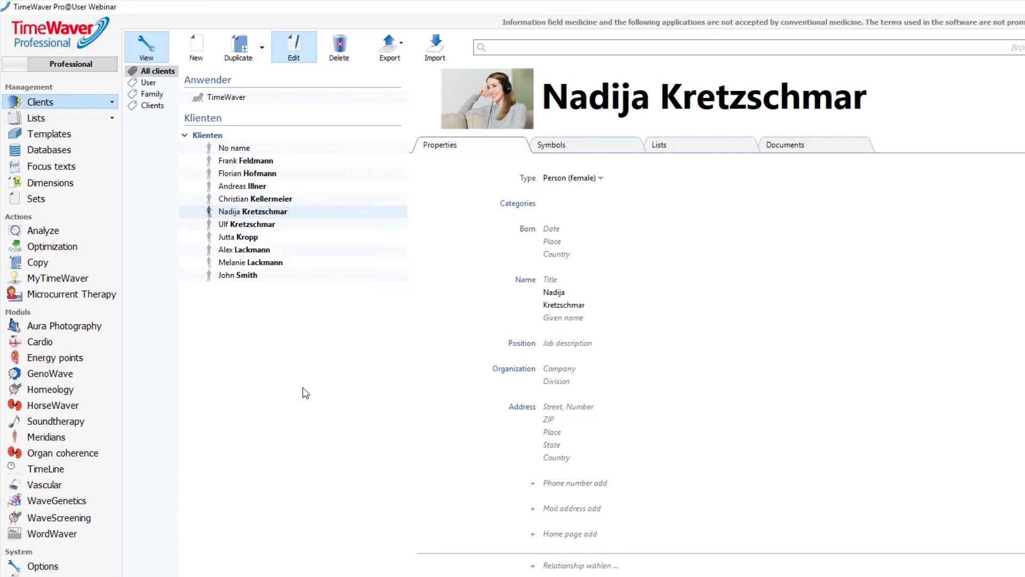